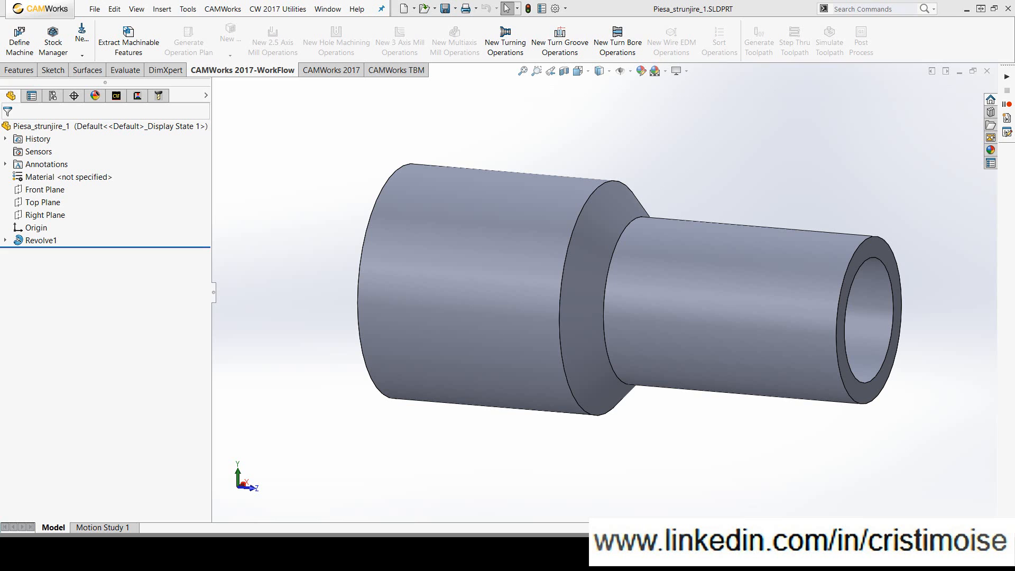
Edit the Machine definition from the CAMWorks operation tree
left_click(117, 95)
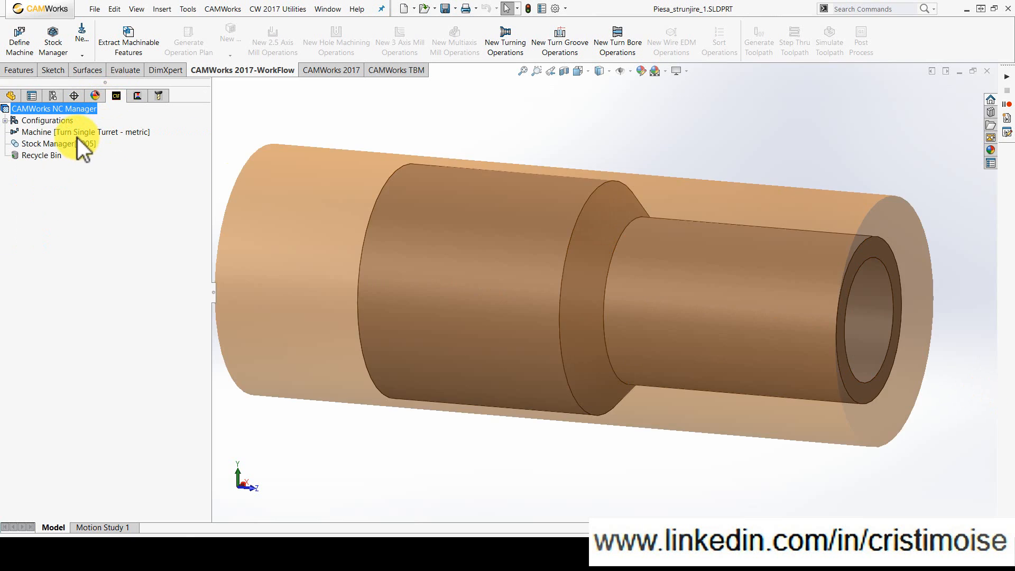
right_click(72, 135)
left_click(86, 140)
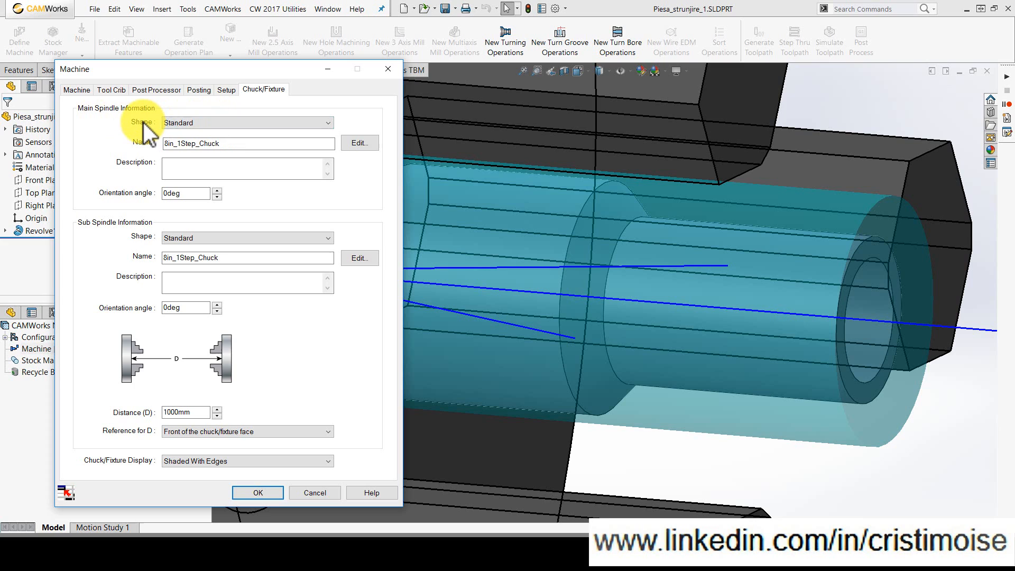
Set the main spindle chuck shape to Part/Assembly on the Chuck/Fixture tab
left_click(218, 121)
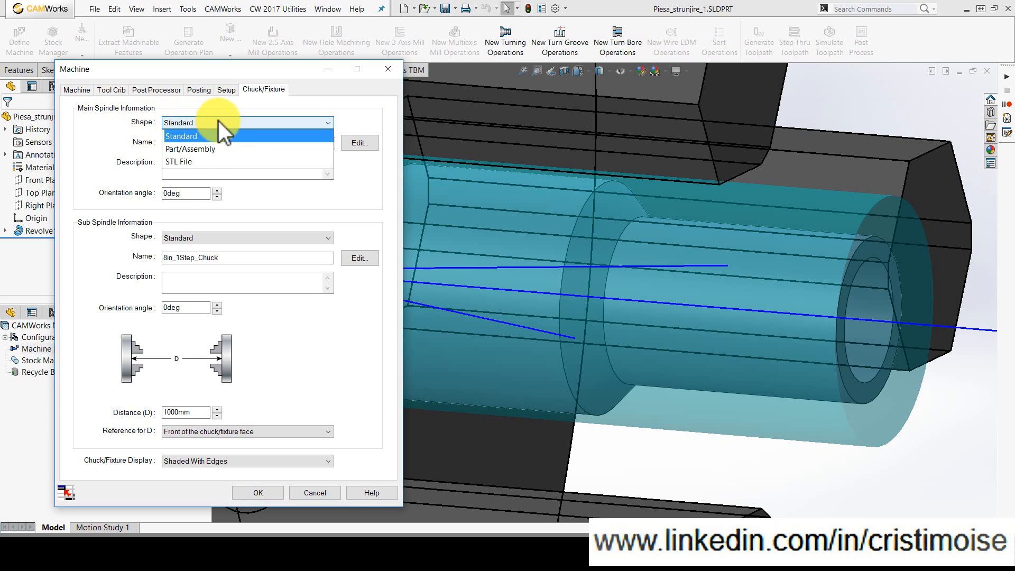
left_click(205, 147)
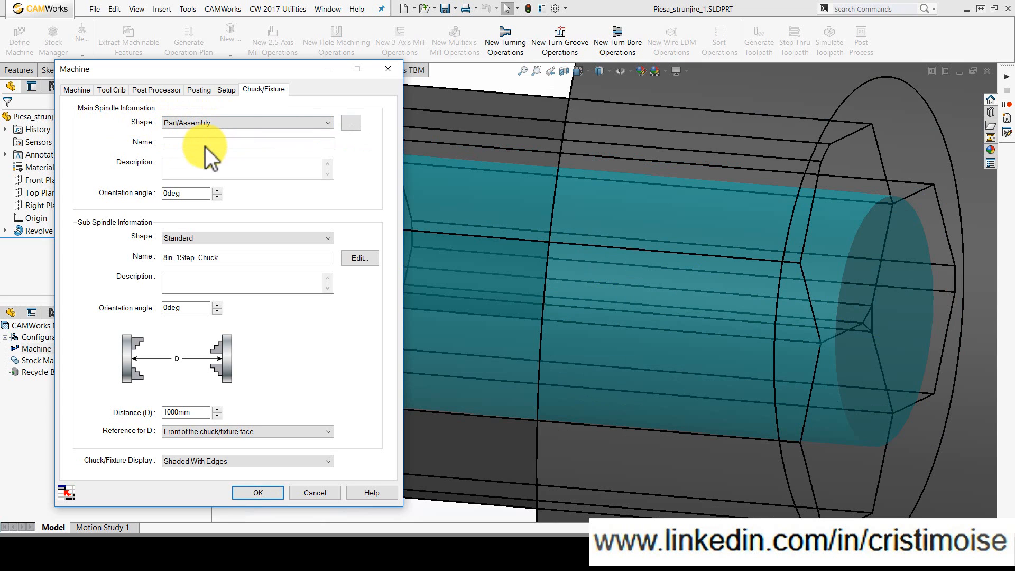
Browse to CHUCK_SLDPRT, load it as the main spindle chuck and start editing its placement
left_click(352, 123)
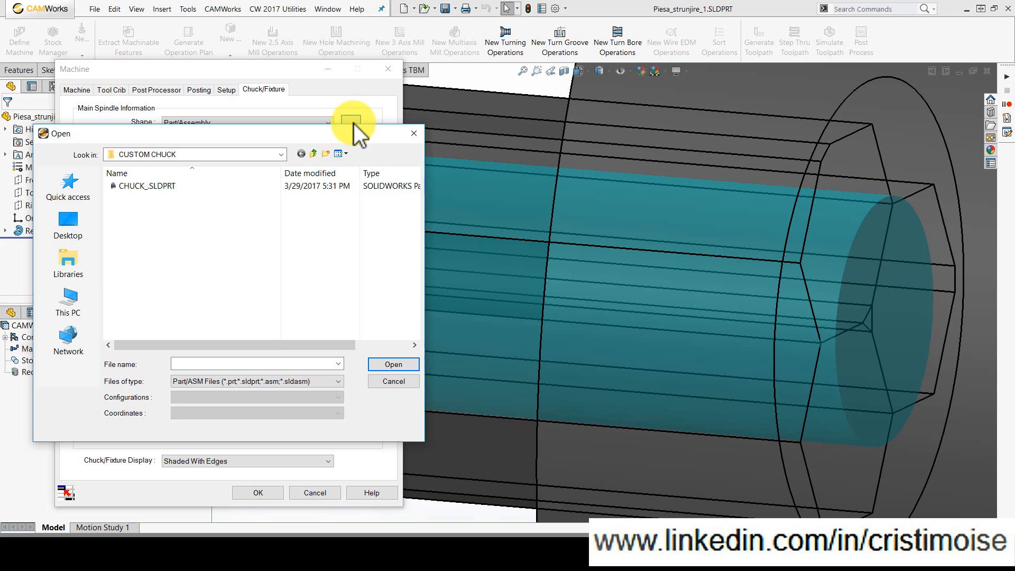
left_click(144, 186)
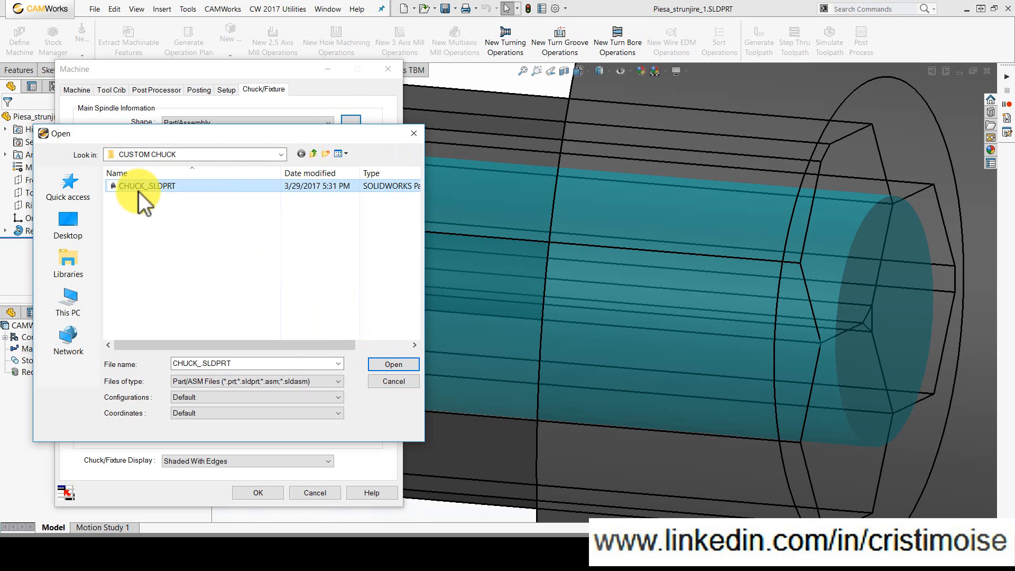
left_click(395, 366)
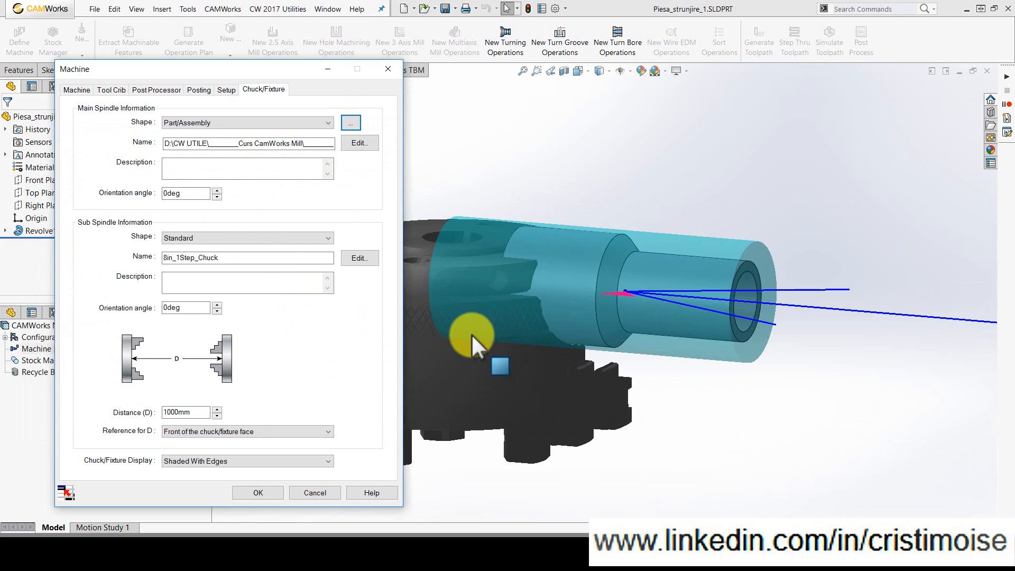
mouse_move(476, 362)
middle_mouse_down()
mouse_move(481, 135)
mouse_move(580, 109)
mouse_move(659, 345)
mouse_move(635, 324)
mouse_move(663, 317)
mouse_move(676, 290)
mouse_move(639, 289)
mouse_move(567, 320)
mouse_move(564, 334)
mouse_move(477, 281)
middle_mouse_up()
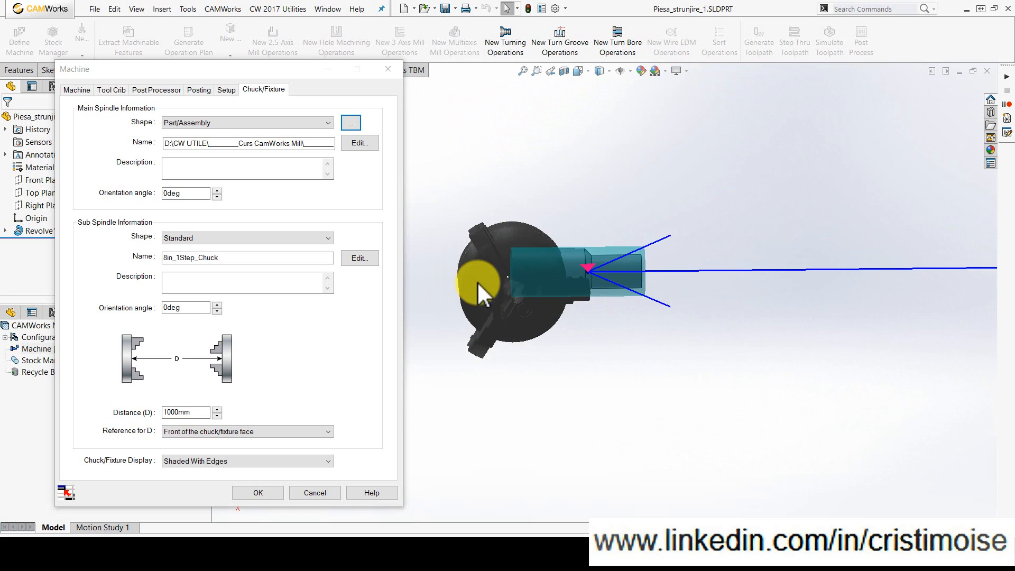
scroll(477, 281, "down", 3)
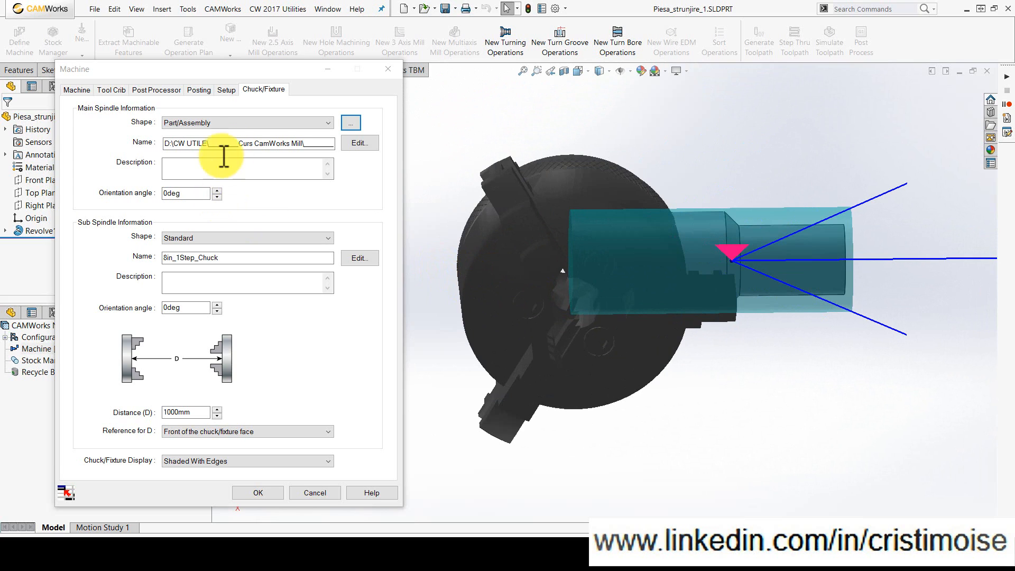
left_click(363, 146)
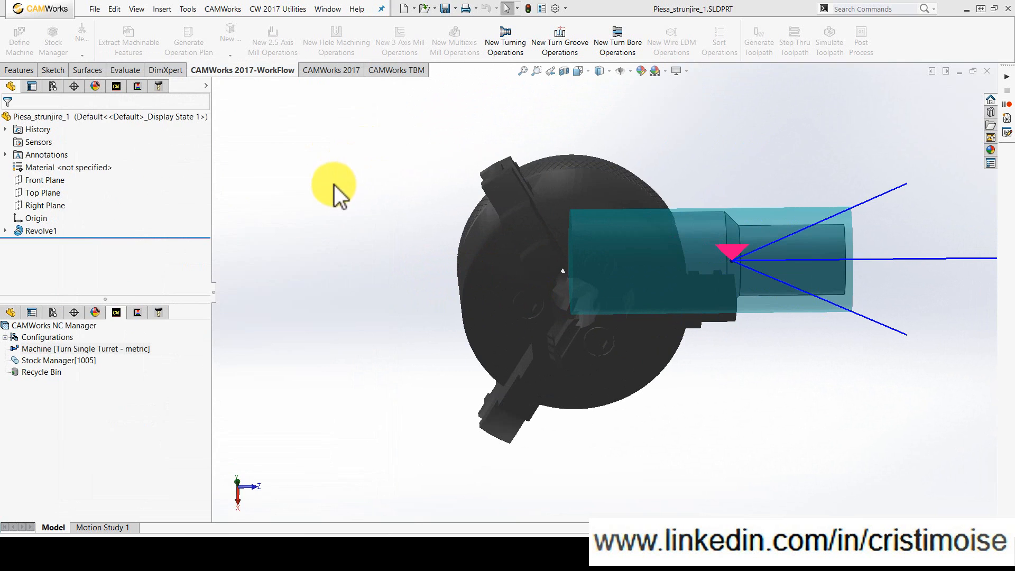
Shift the chuck back along Z and rotate it -90° about X in Define Chuck/Fixture
mouse_move(481, 345)
middle_mouse_down()
mouse_move(534, 317)
mouse_move(444, 319)
middle_mouse_up()
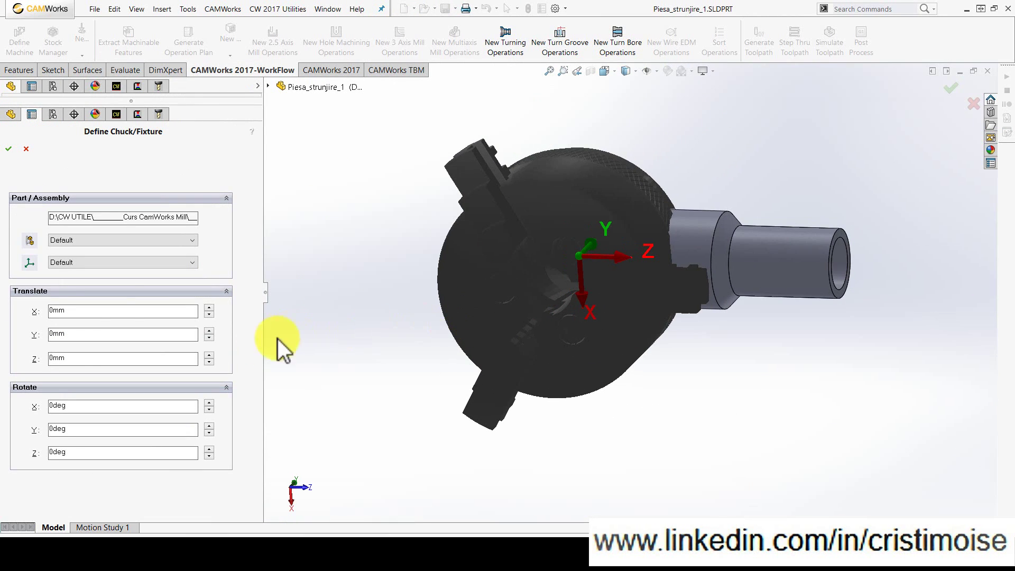
left_click(210, 363)
left_click(210, 363)
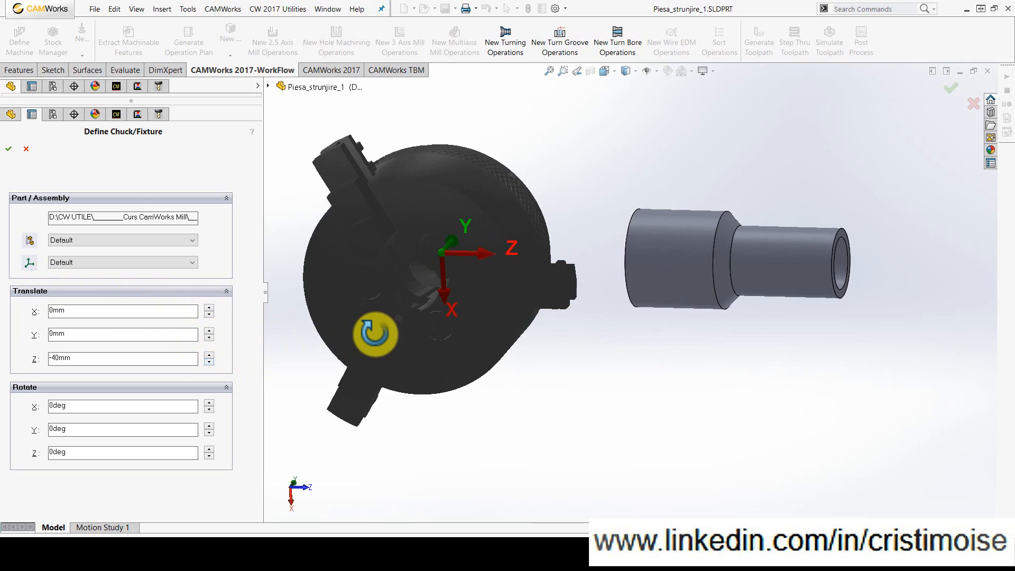
middle_click_drag(374, 336, 385, 317)
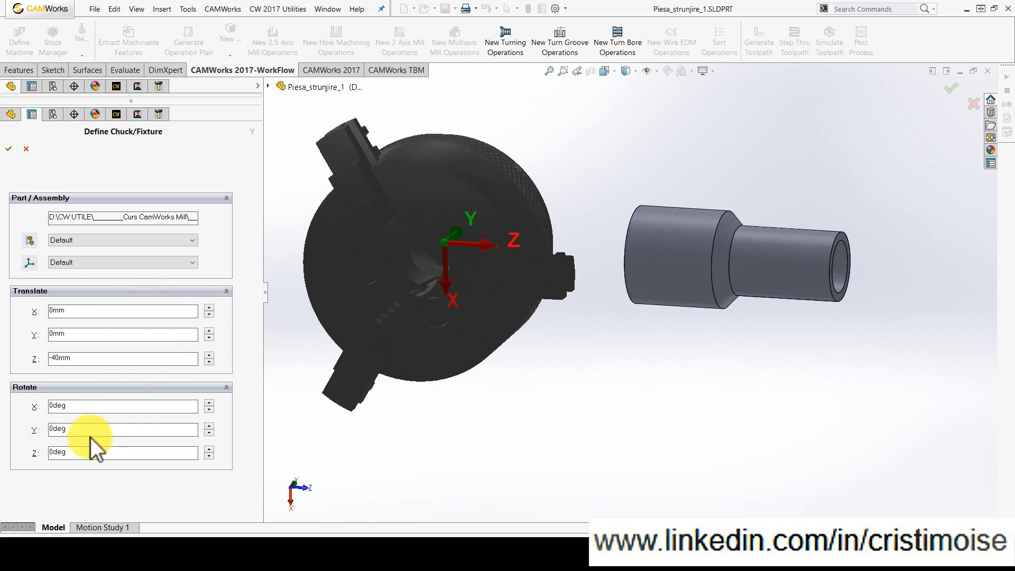
left_click(87, 406)
middle_click_drag(555, 344, 551, 345)
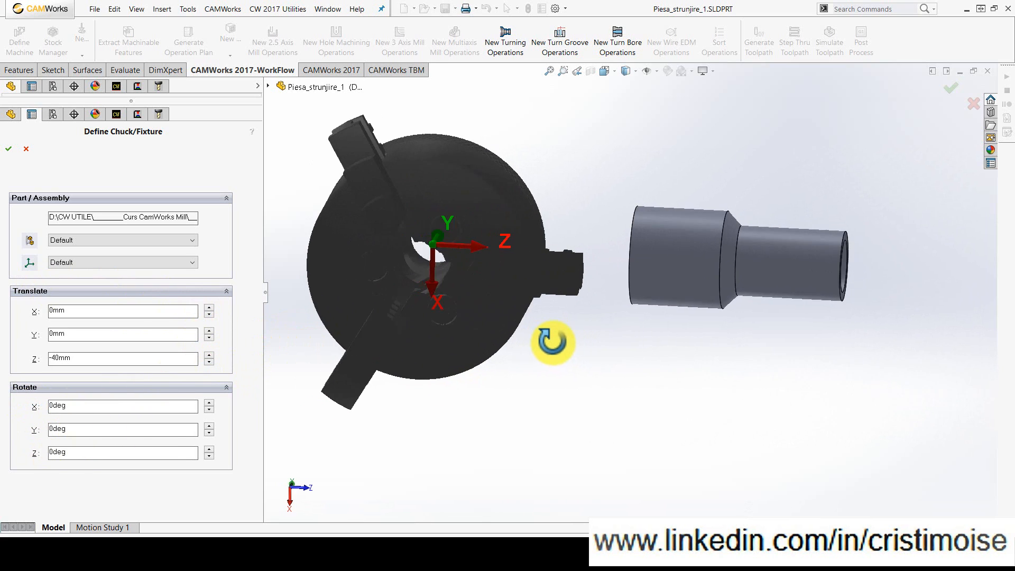
left_click_drag(80, 406, 14, 404)
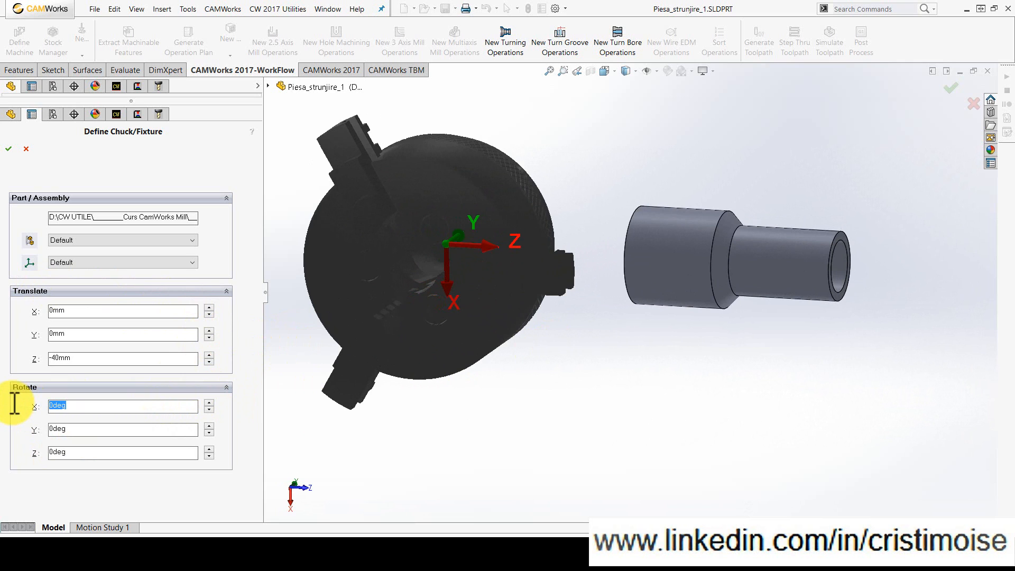
type("-90")
left_click(79, 357)
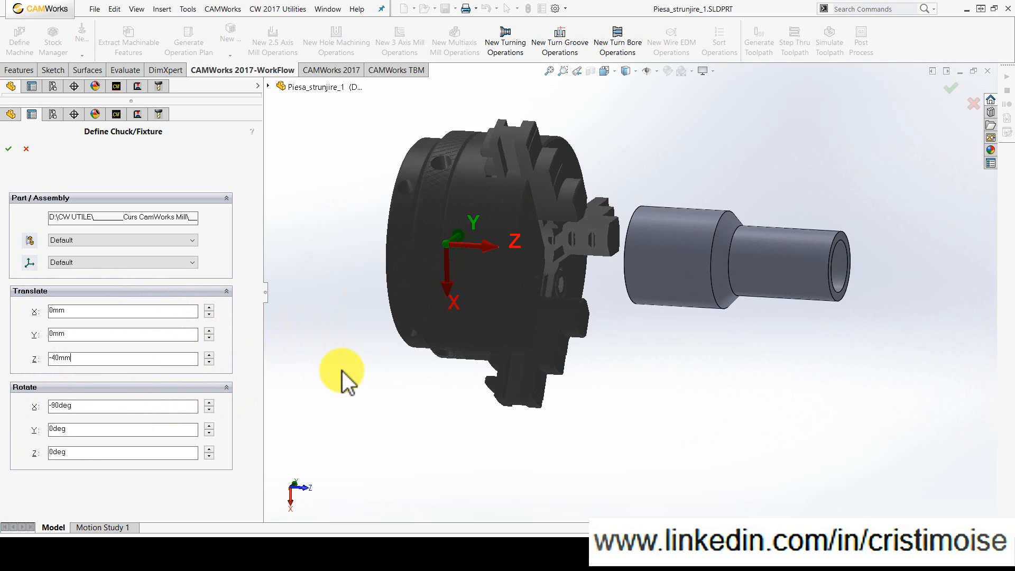
mouse_move(510, 307)
middle_mouse_down()
mouse_move(469, 306)
mouse_move(503, 302)
middle_mouse_up()
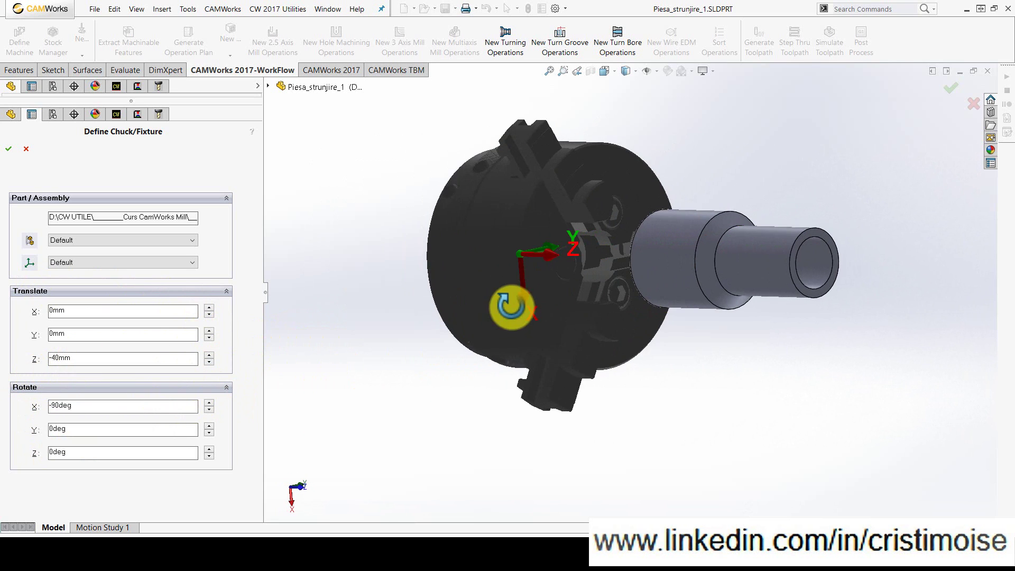
Adjust the chuck Z translation to -20 mm so it grips the part, then confirm the placement
left_click(209, 363)
left_click(209, 354)
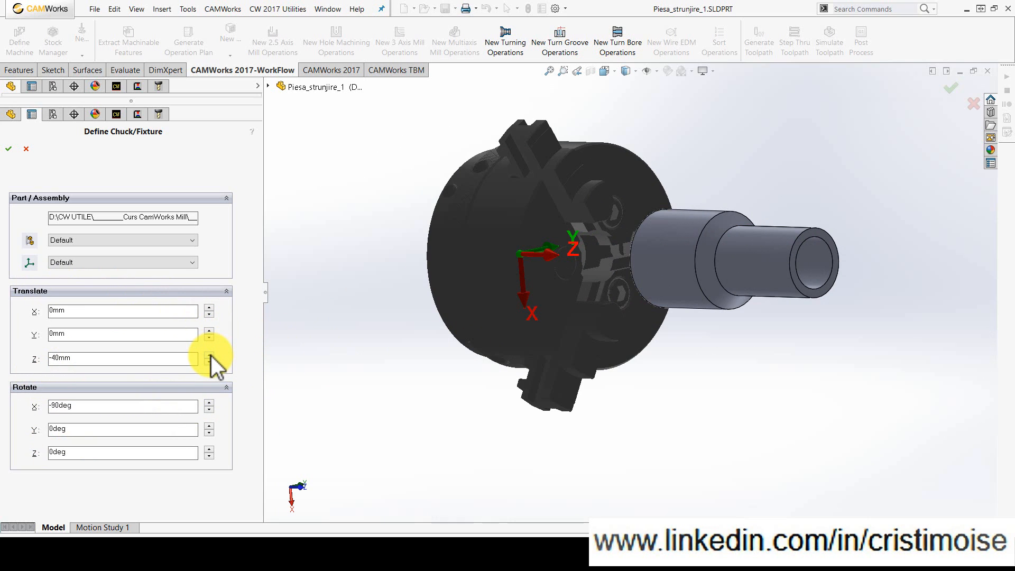
left_click(209, 355)
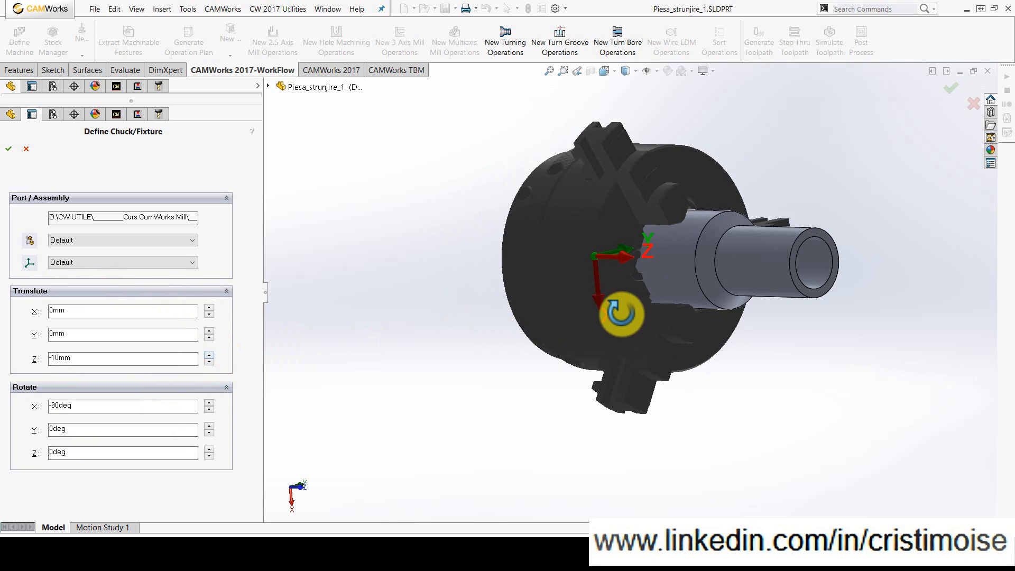
mouse_move(612, 306)
middle_mouse_down()
mouse_move(651, 299)
mouse_move(603, 309)
middle_mouse_up()
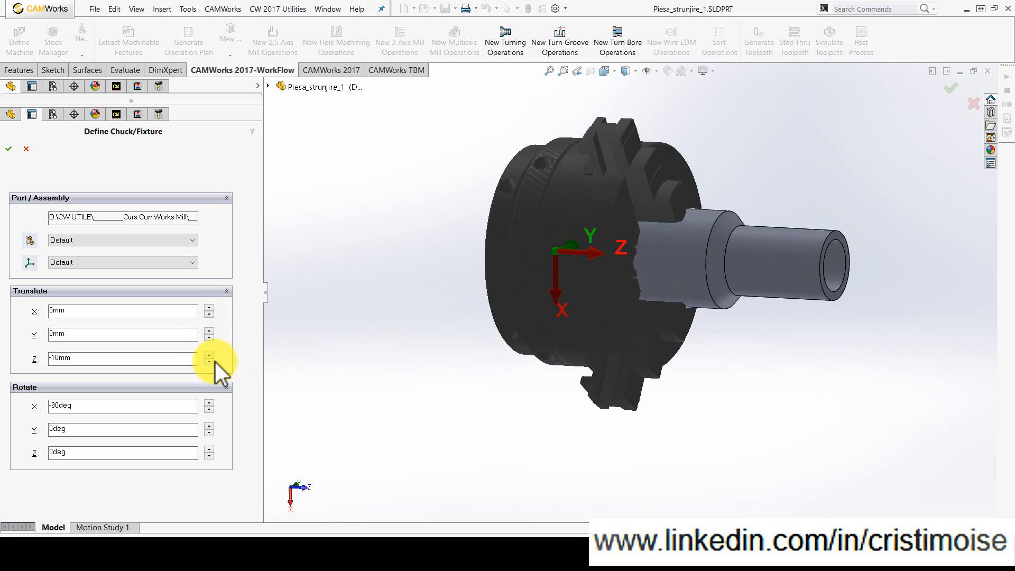
left_click(210, 363)
mouse_move(535, 312)
middle_mouse_down()
mouse_move(564, 301)
mouse_move(558, 286)
middle_mouse_up()
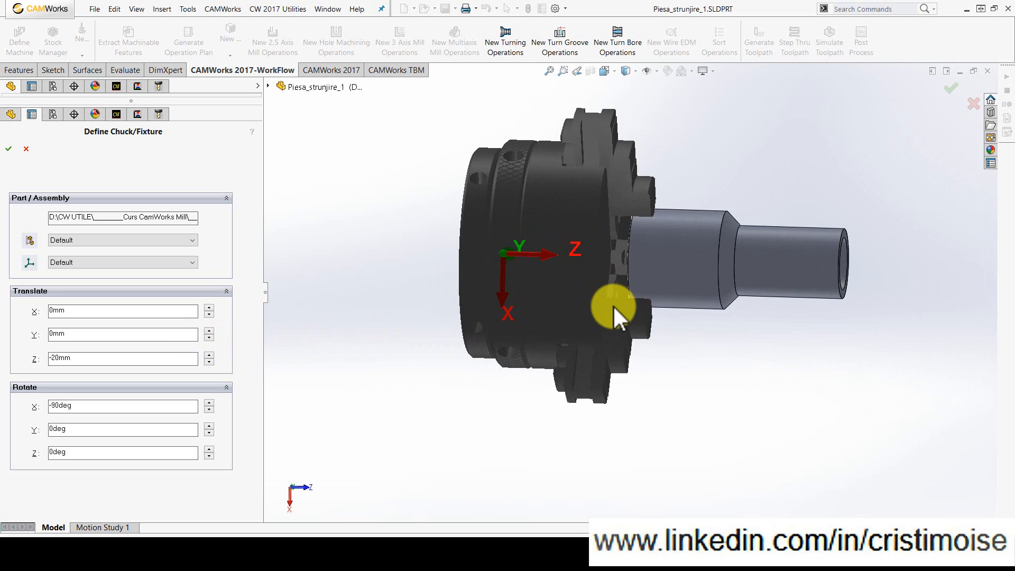
middle_click_drag(613, 305, 604, 312)
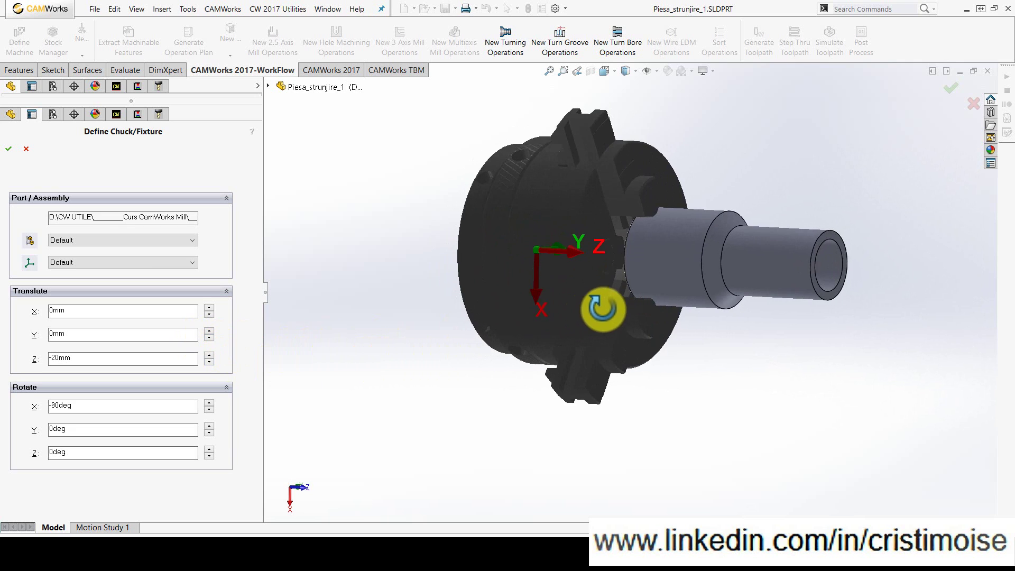
left_click(8, 148)
Accept the machine settings, extract machinable features and review the Stock Manager
left_click(274, 494)
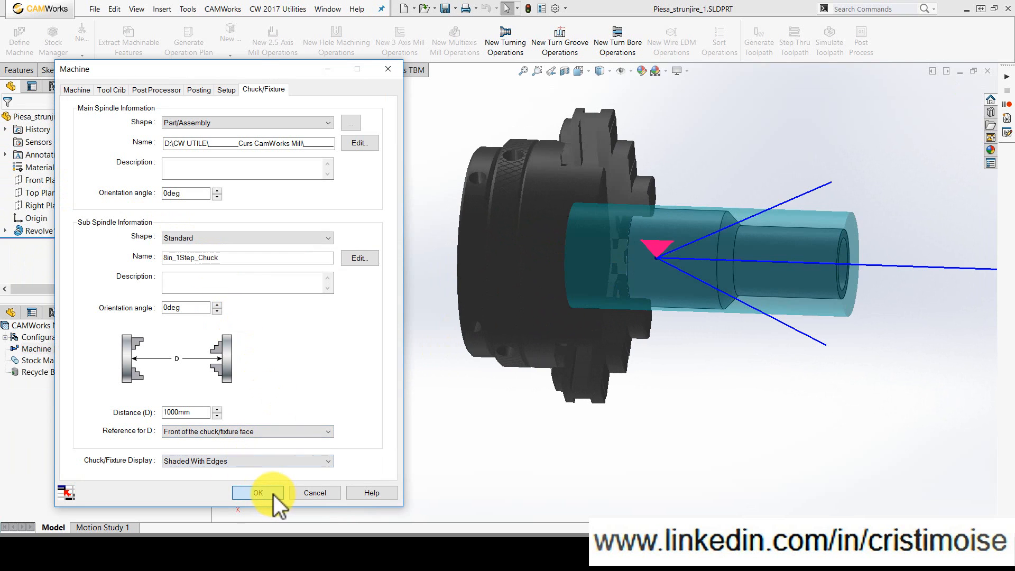
left_click(332, 69)
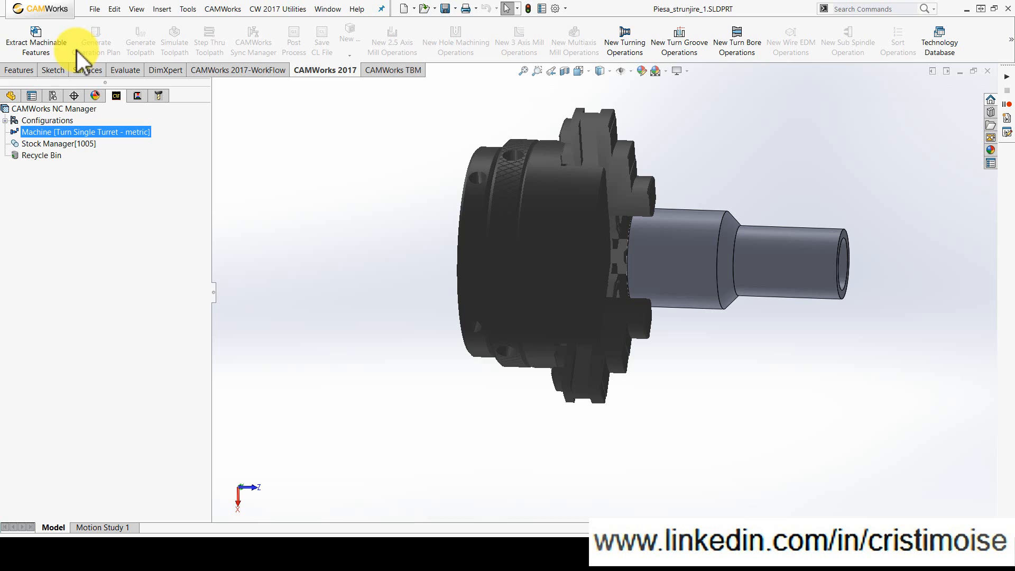
left_click(60, 43)
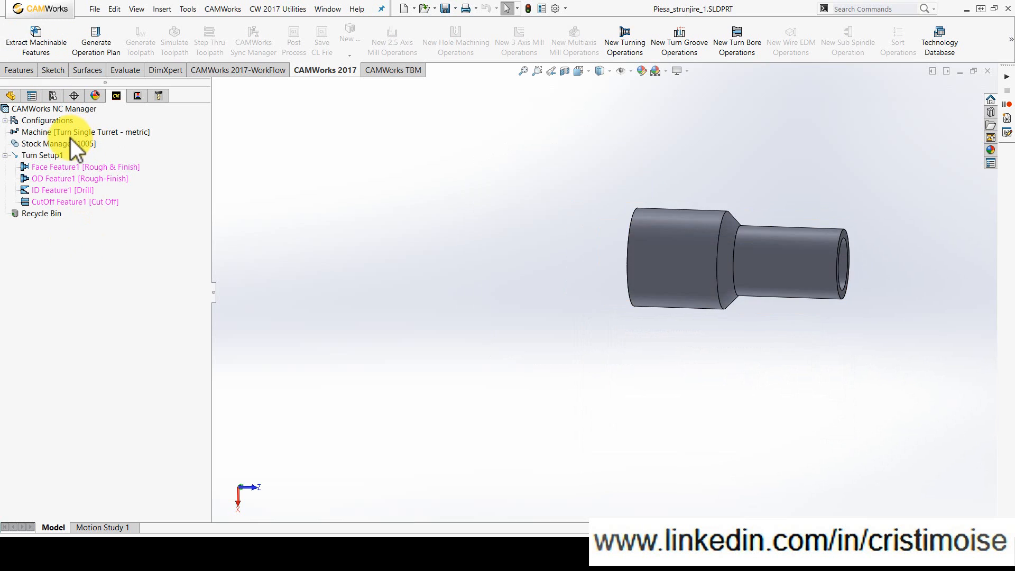
double_click(67, 144)
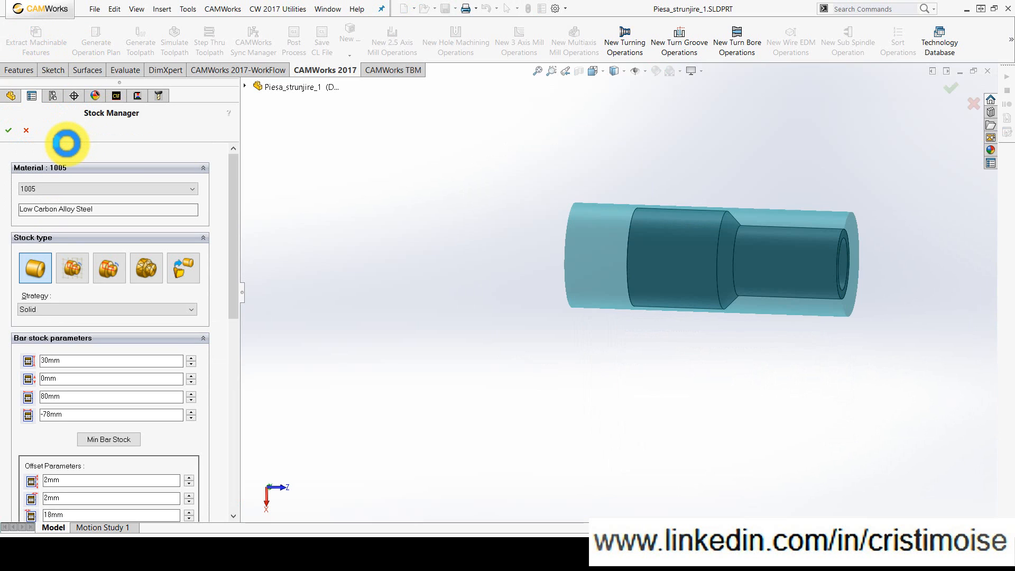
scroll(532, 266, "down", 3)
scroll(691, 238, "up", 1)
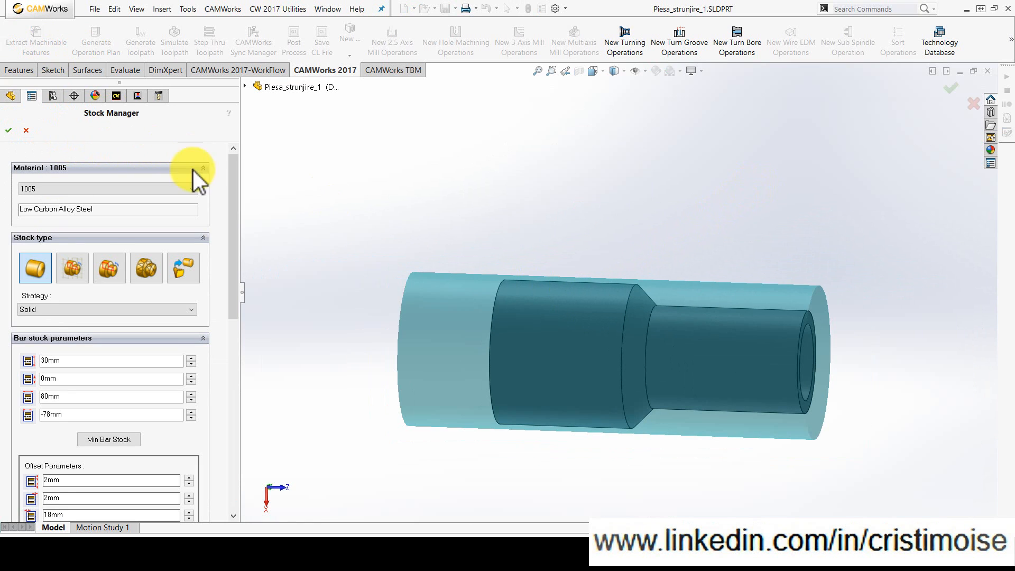
left_click(8, 129)
Generate the operation plan and toolpaths, then view the Face Rough1 and Turn Rough1 toolpaths
left_click(95, 41)
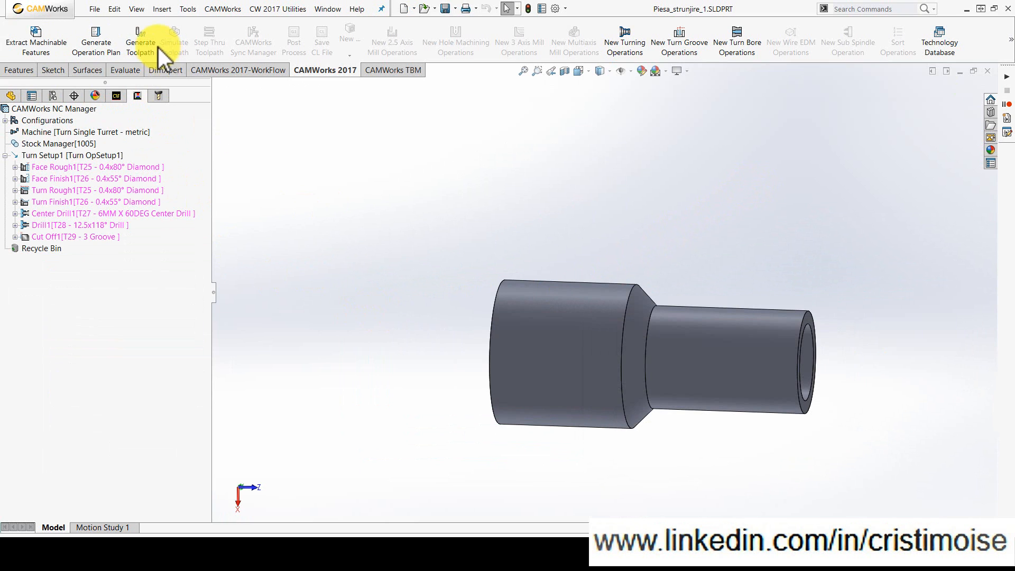
left_click(158, 44)
left_click(69, 173)
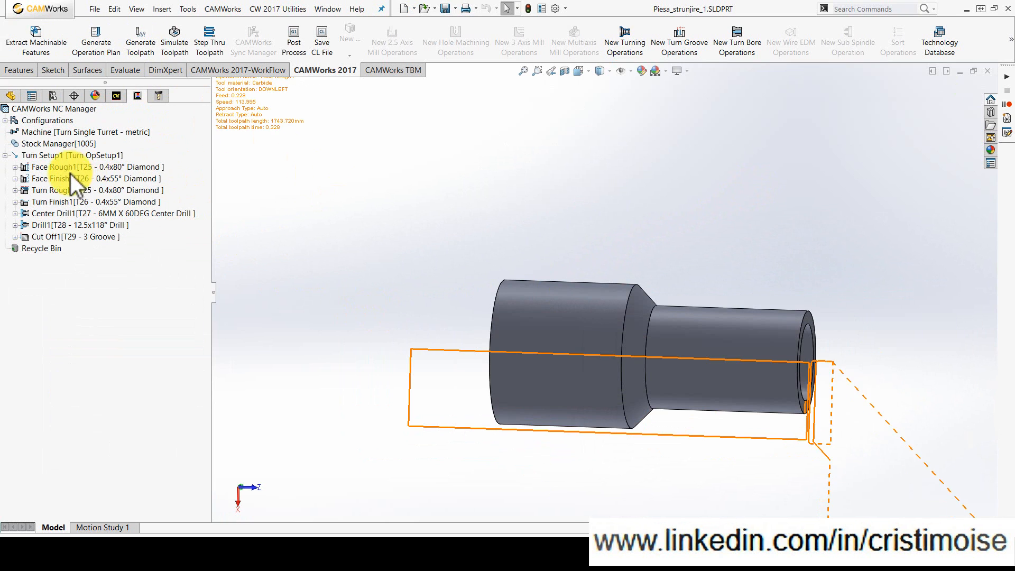
left_click(73, 192)
mouse_move(314, 305)
middle_mouse_down()
mouse_move(481, 108)
mouse_move(458, 117)
mouse_move(537, 60)
mouse_move(460, 129)
mouse_move(453, 108)
mouse_move(496, 83)
mouse_move(476, 141)
mouse_move(476, 113)
middle_mouse_up()
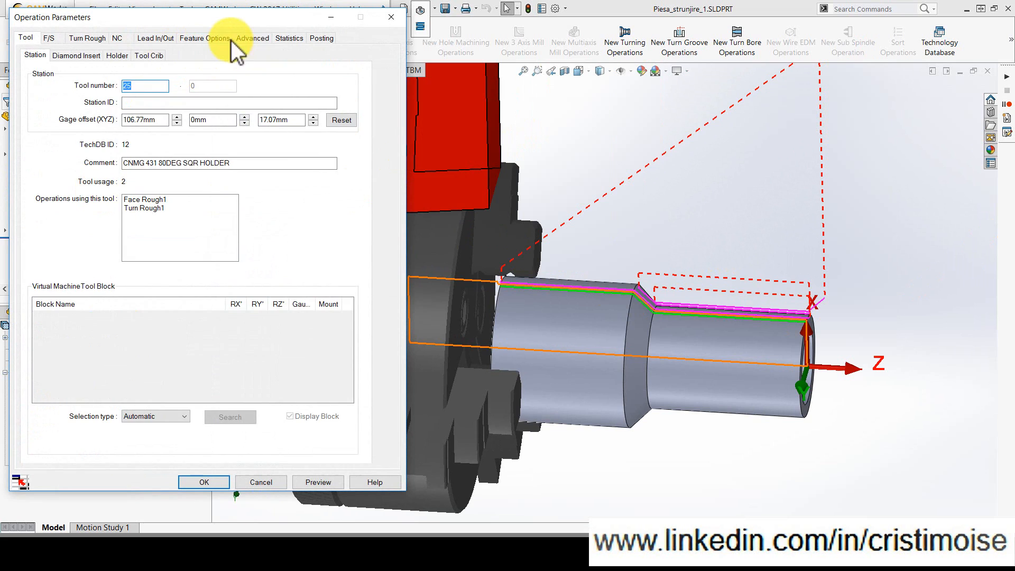
Enable Chuck/Fixture avoidance with 5 mm clearance on the Advanced tab and preview the toolpath
left_click(254, 38)
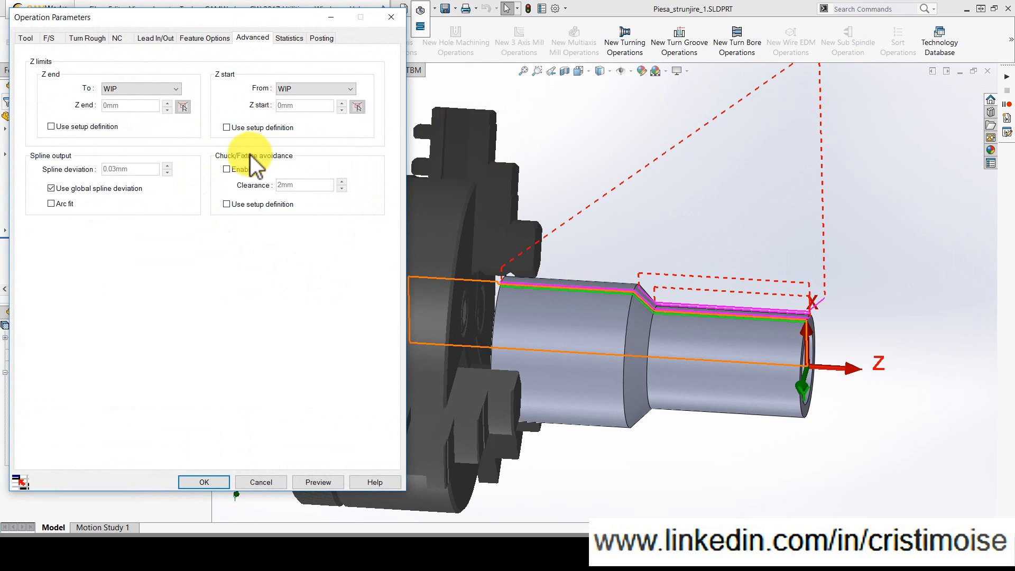
left_click(228, 170)
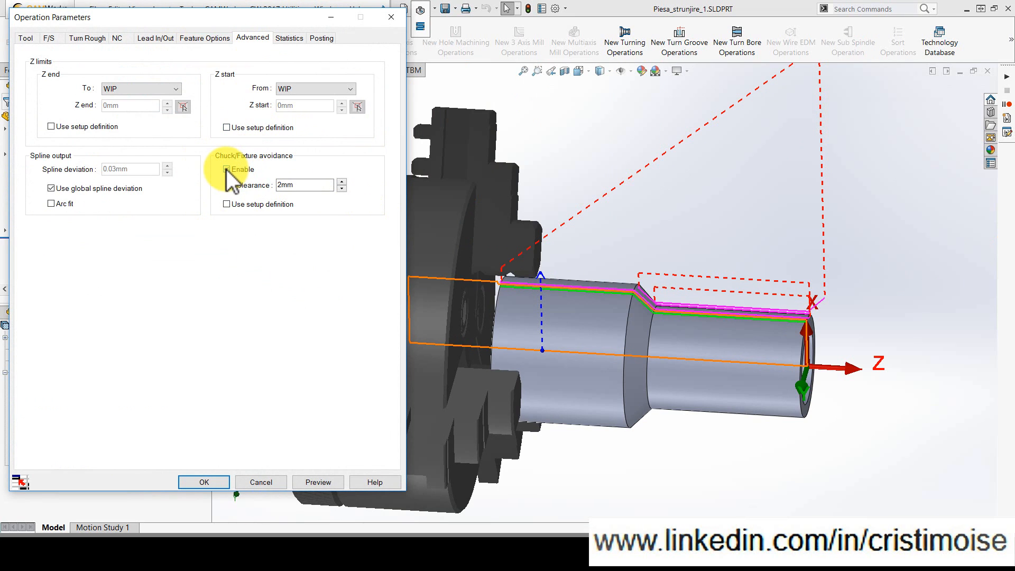
left_click(228, 170)
left_click_drag(309, 185, 265, 187)
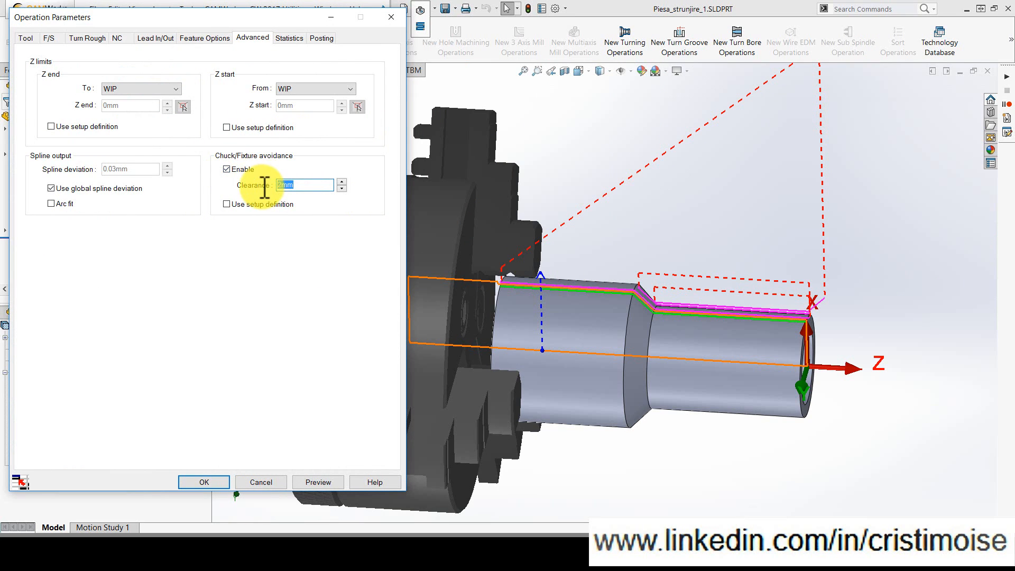
type("5")
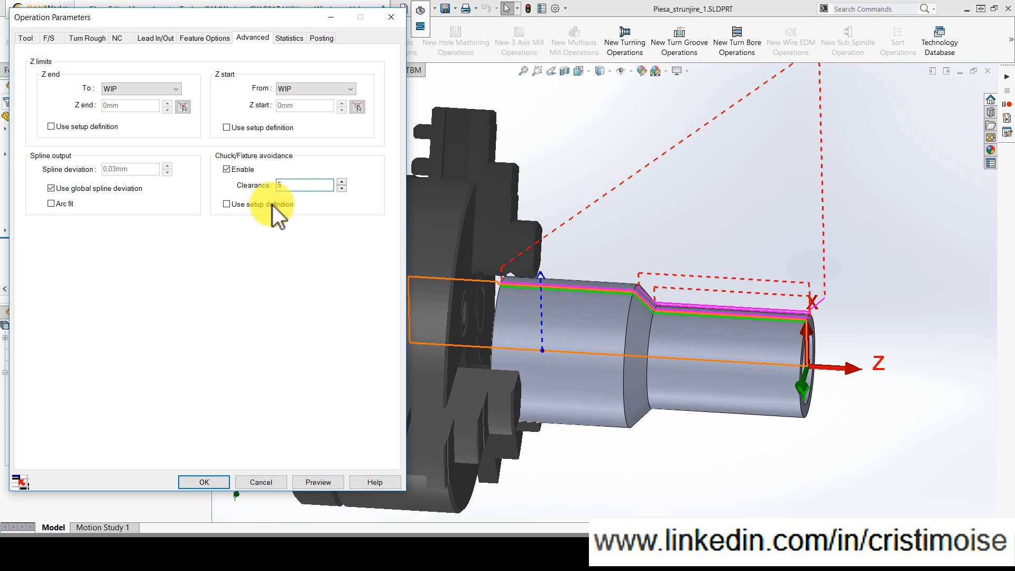
left_click(325, 482)
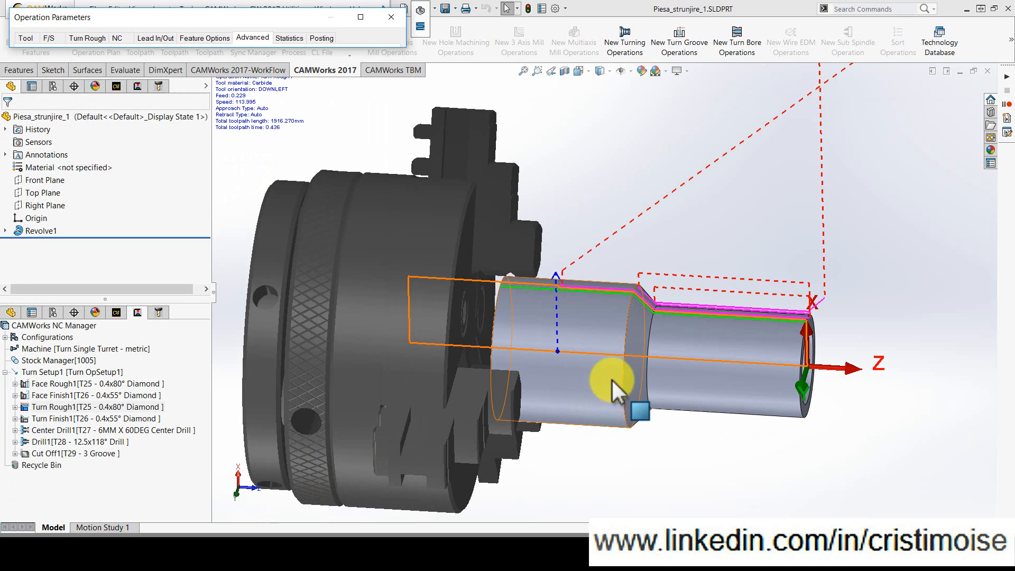
scroll(561, 286, "down", 3)
scroll(567, 283, "down", 3)
scroll(568, 283, "up", 2)
scroll(568, 285, "up", 1)
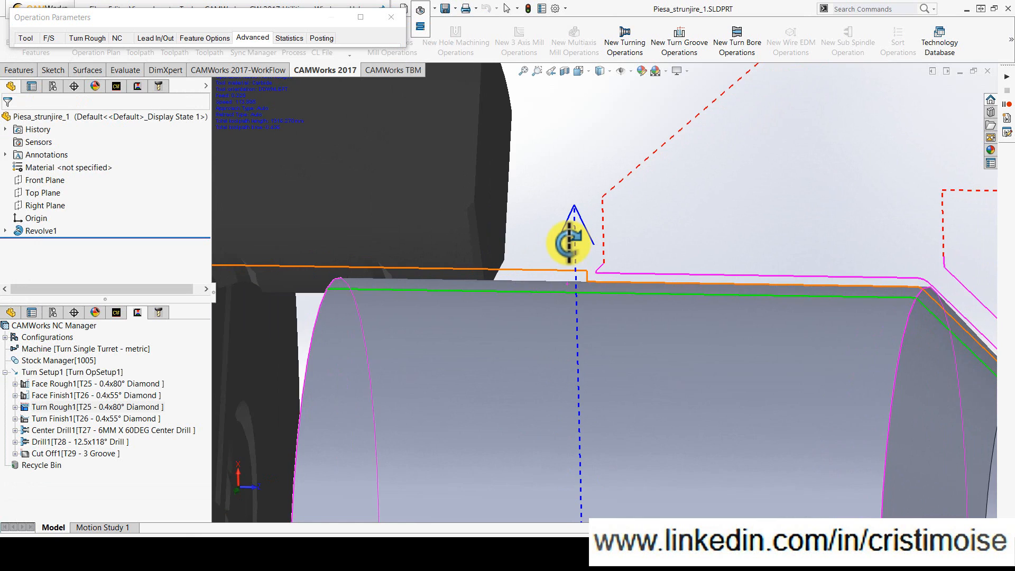
scroll(566, 286, "up", 1)
scroll(566, 287, "up", 5)
Recheck the avoidance settings and apply the changed Turn Rough1 parameters with OK
left_click(155, 39)
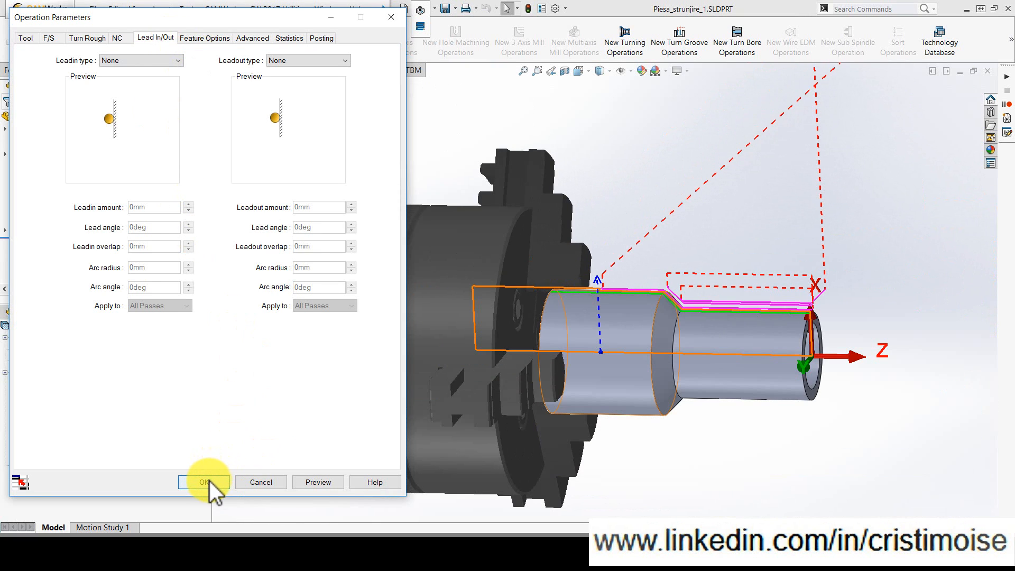
left_click(256, 42)
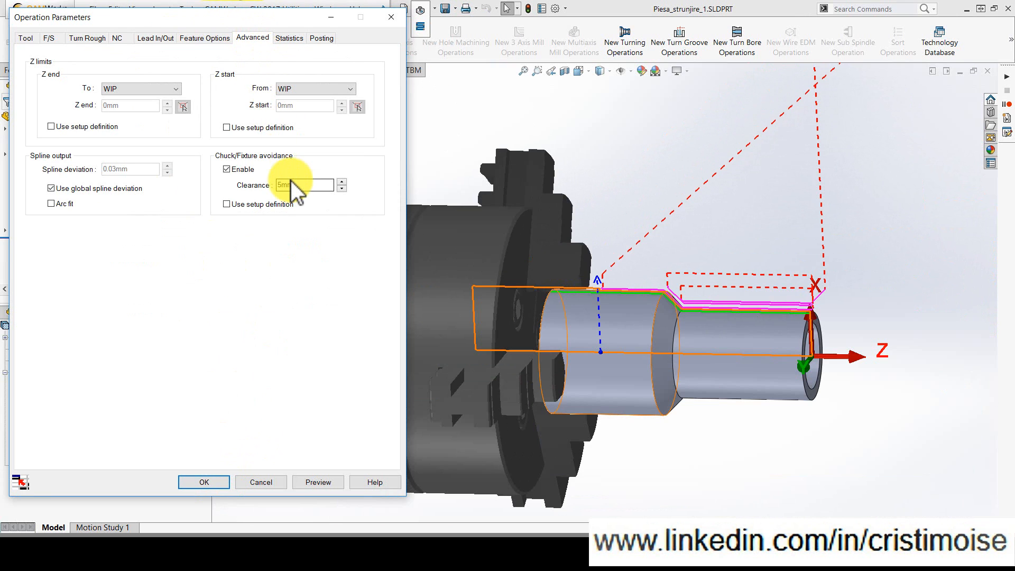
left_click(204, 483)
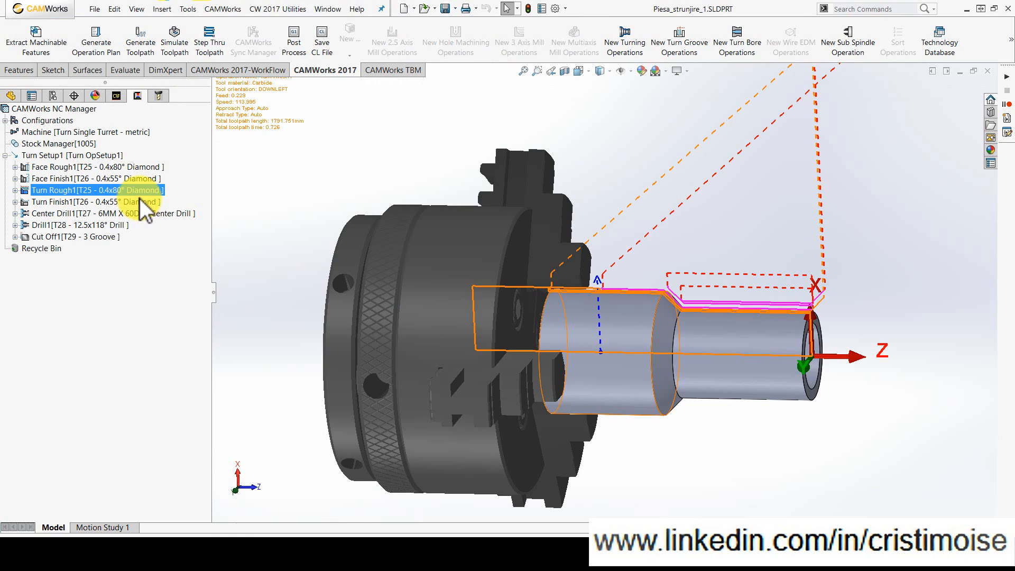
Start Simulate Toolpath on Turn Rough1 and orbit to see the chuck
right_click(140, 191)
left_click(189, 221)
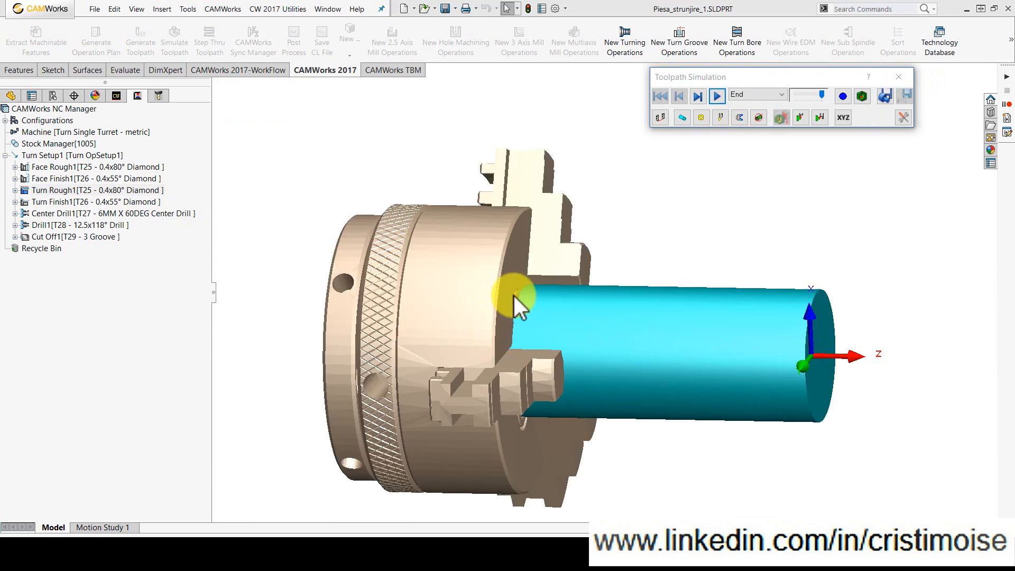
mouse_move(517, 294)
middle_mouse_down()
mouse_move(523, 286)
mouse_move(461, 277)
mouse_move(483, 277)
middle_mouse_up()
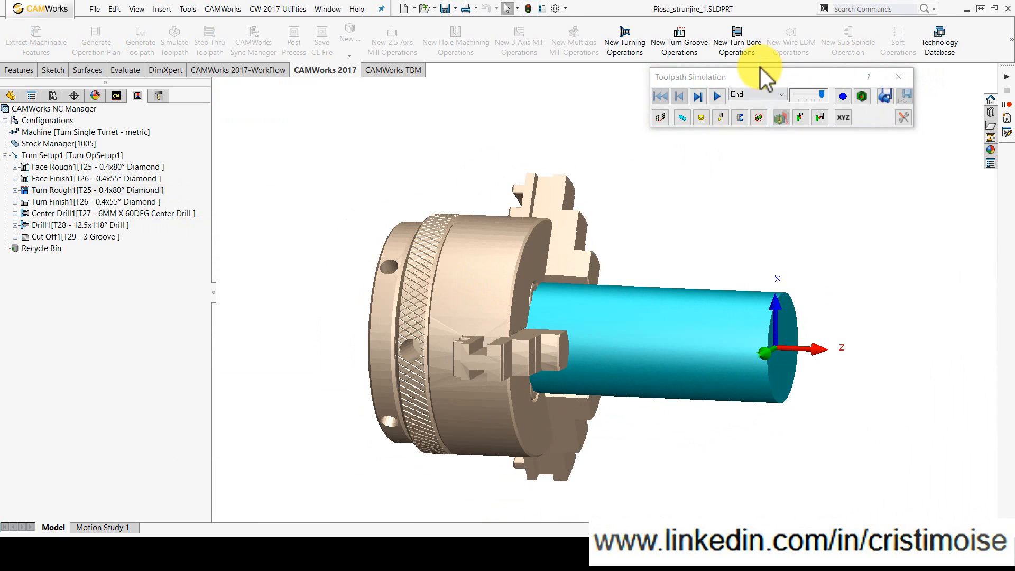
Run the simulation to the end and inspect the cut stopping short of the chuck
left_click(757, 95)
left_click(718, 97)
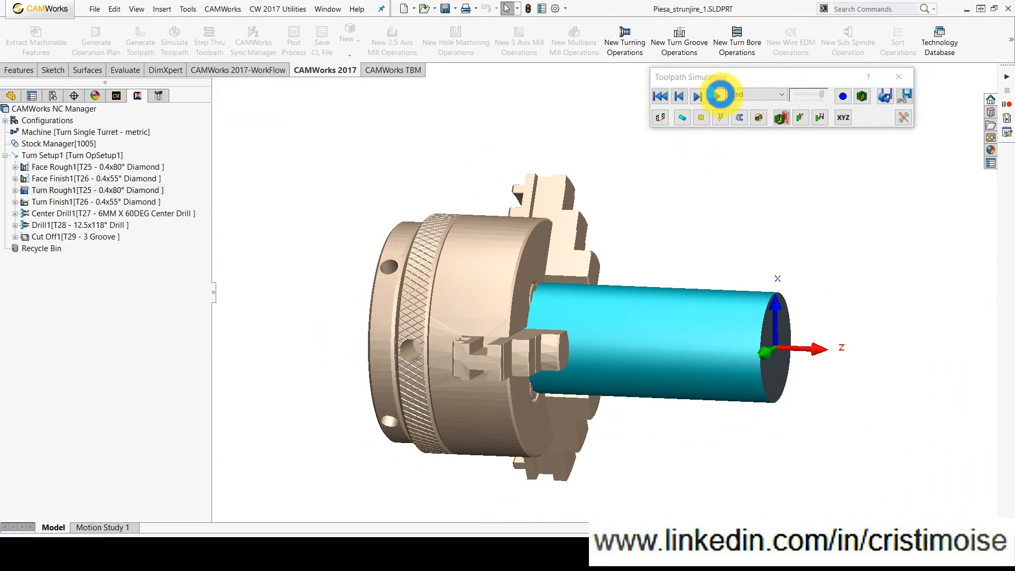
scroll(585, 301, "down", 5)
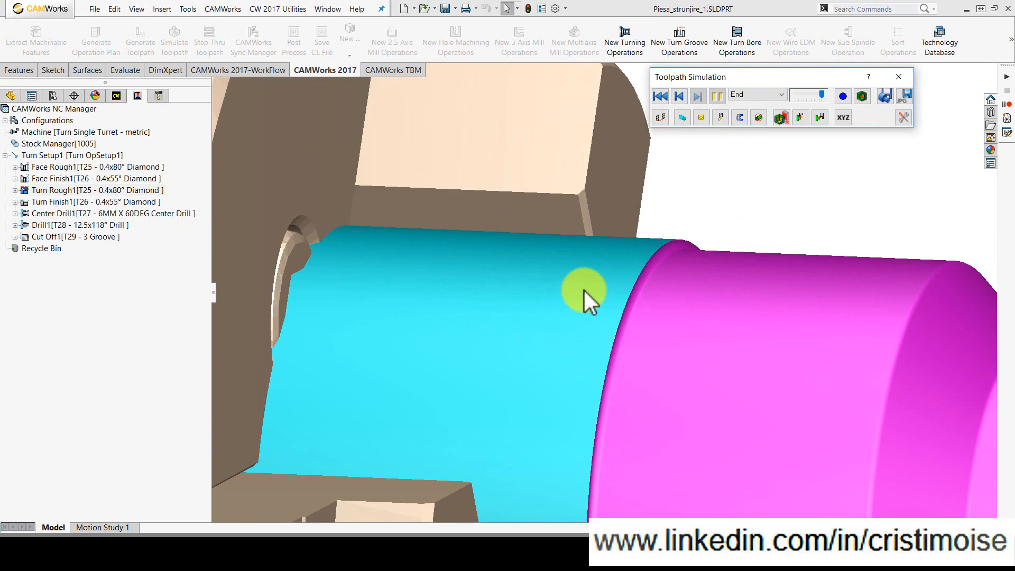
mouse_move(584, 295)
middle_mouse_down()
mouse_move(610, 299)
mouse_move(594, 302)
middle_mouse_up()
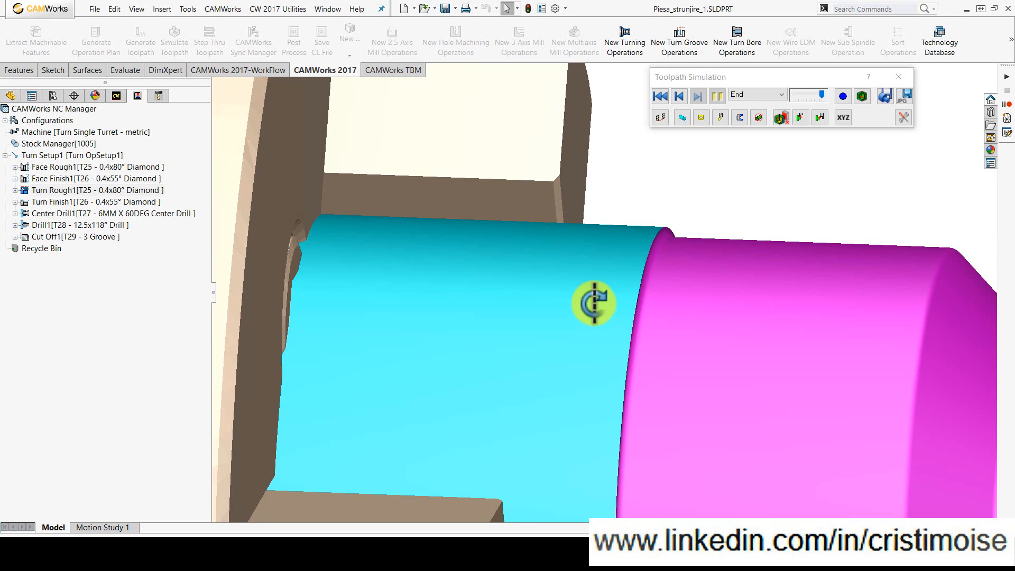
scroll(668, 385, "up", 5)
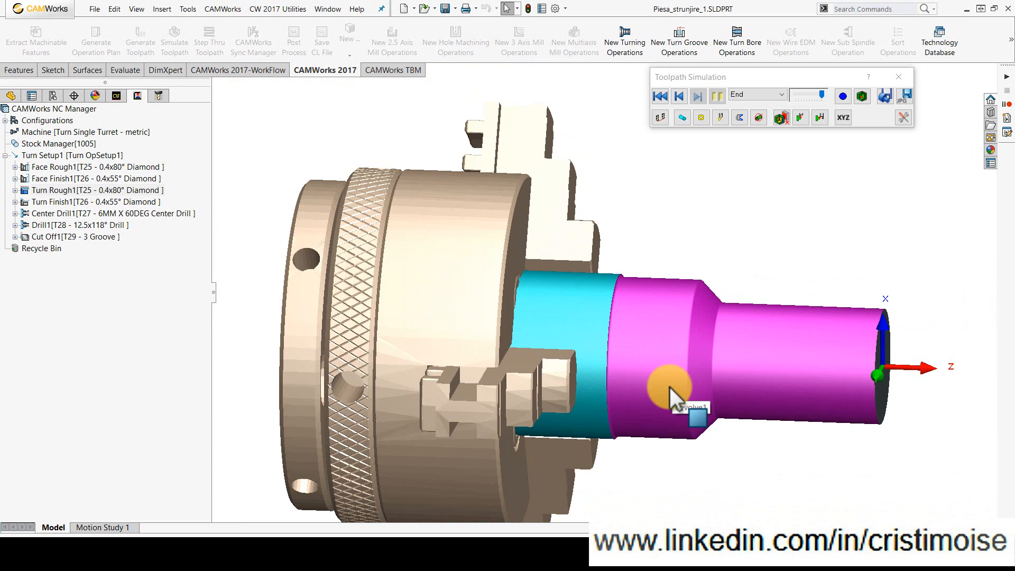